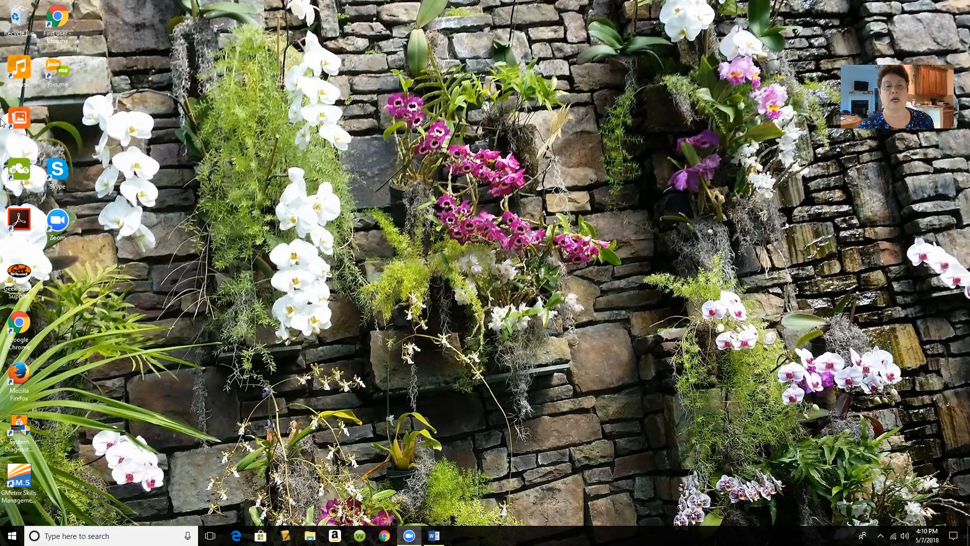
- Launch Word from the Start menu and create a new blank document
{"action": "left_click", "coordinate": [12, 535]}
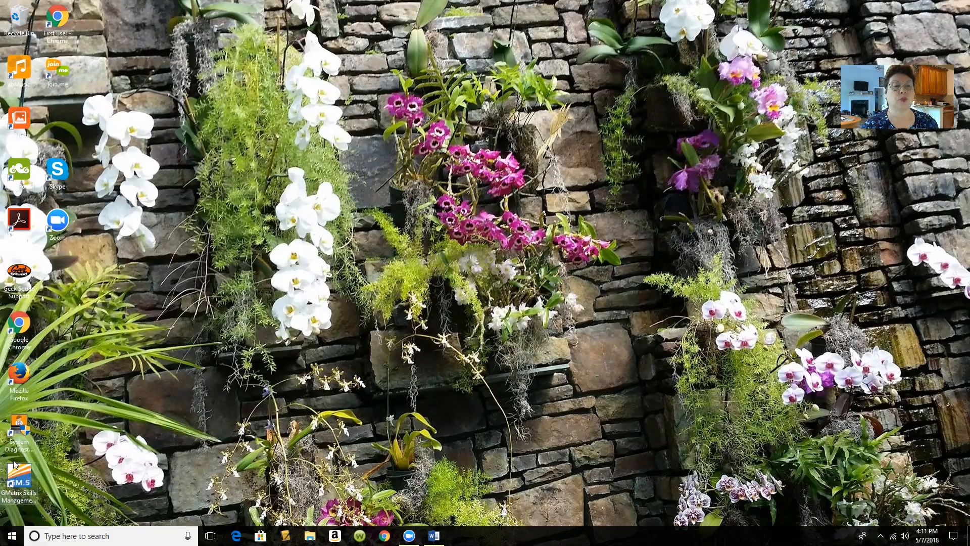
{"action": "left_click", "coordinate": [61, 312]}
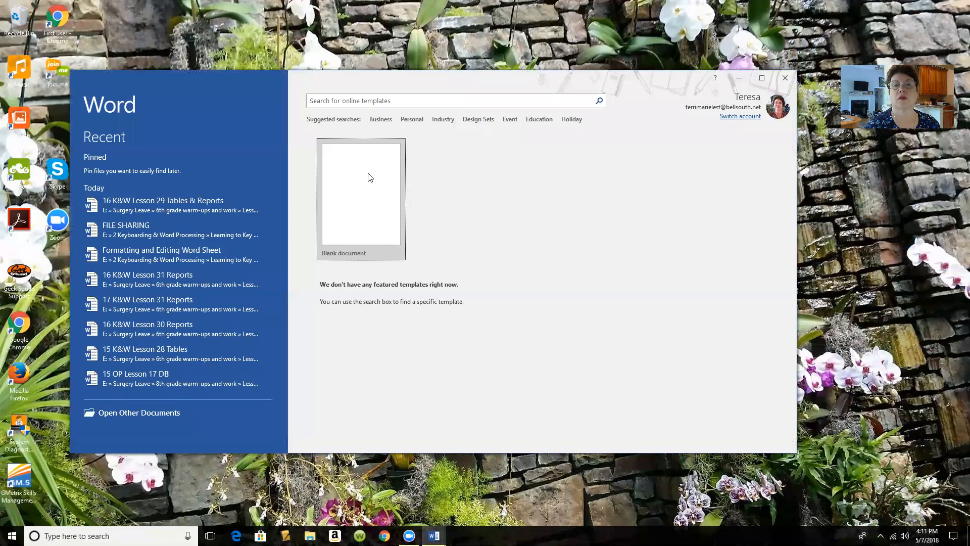
{"action": "left_click", "coordinate": [367, 177]}
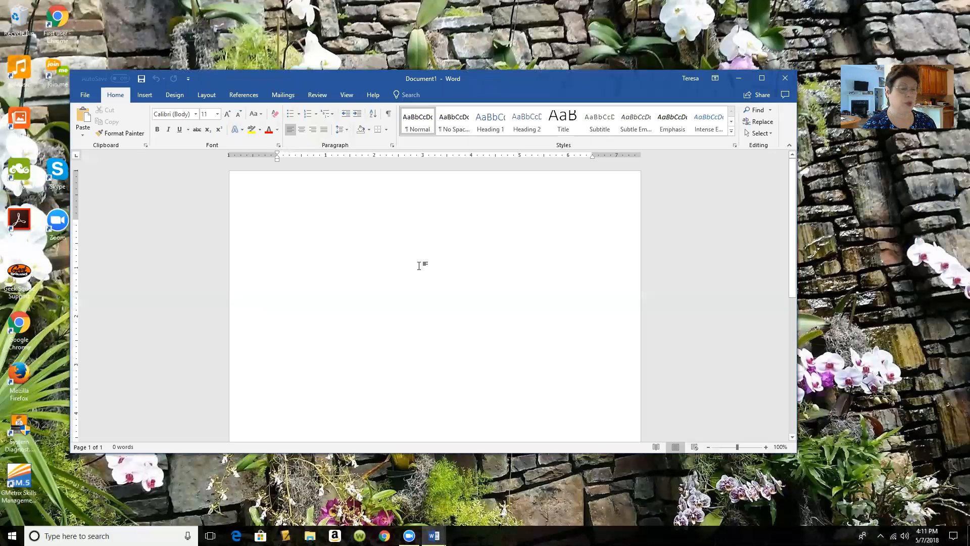
- Maximize the Word window and apply the last custom margins with a 2-inch top
{"action": "left_click", "coordinate": [761, 79]}
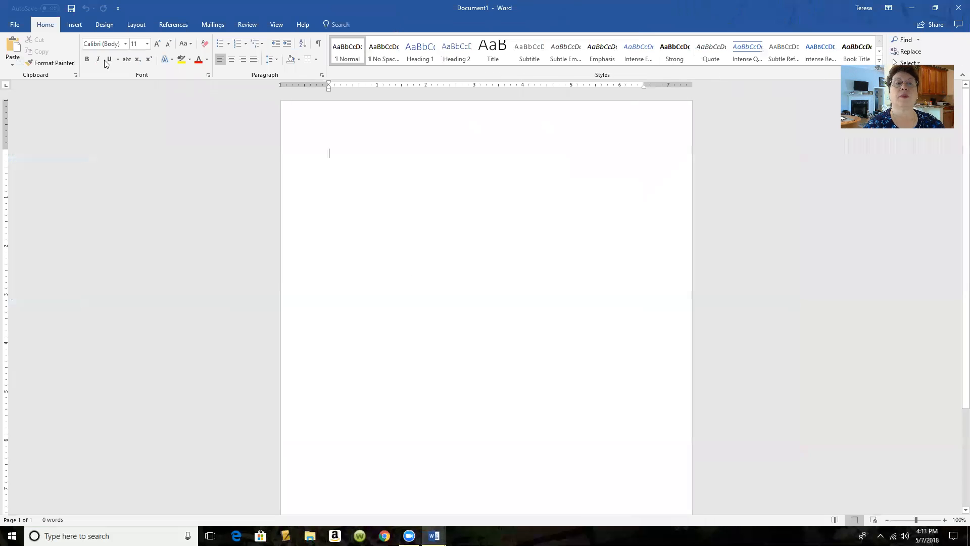
{"action": "left_click", "coordinate": [136, 25]}
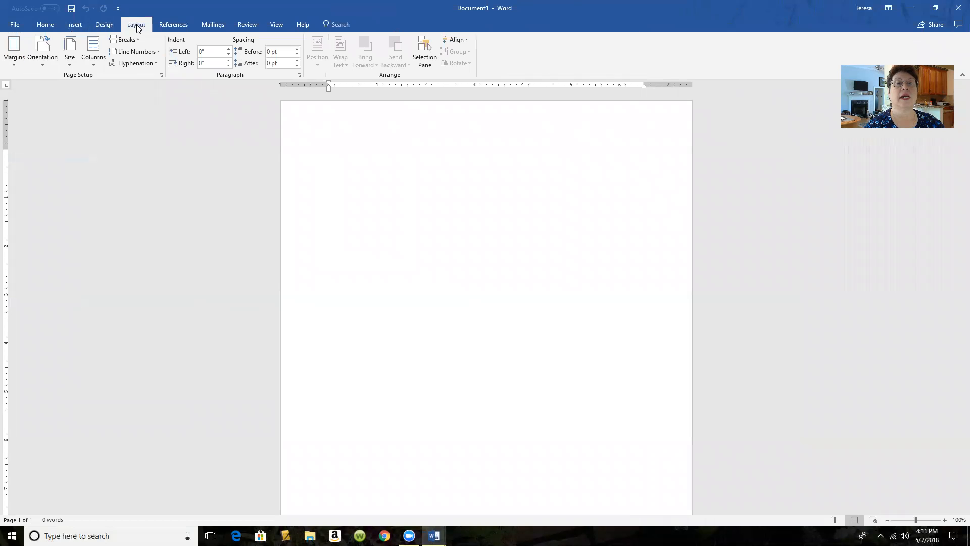
{"action": "left_click", "coordinate": [13, 47]}
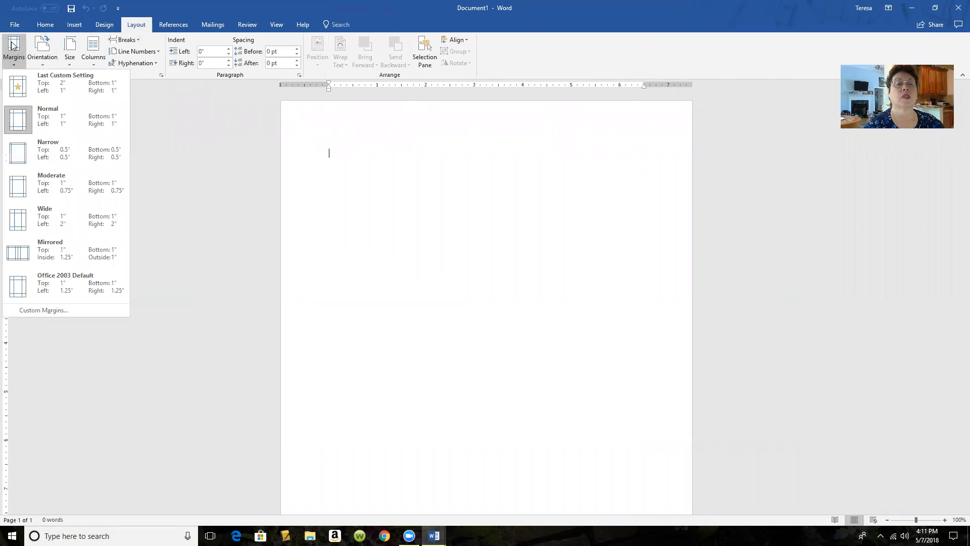
{"action": "left_click", "coordinate": [67, 90]}
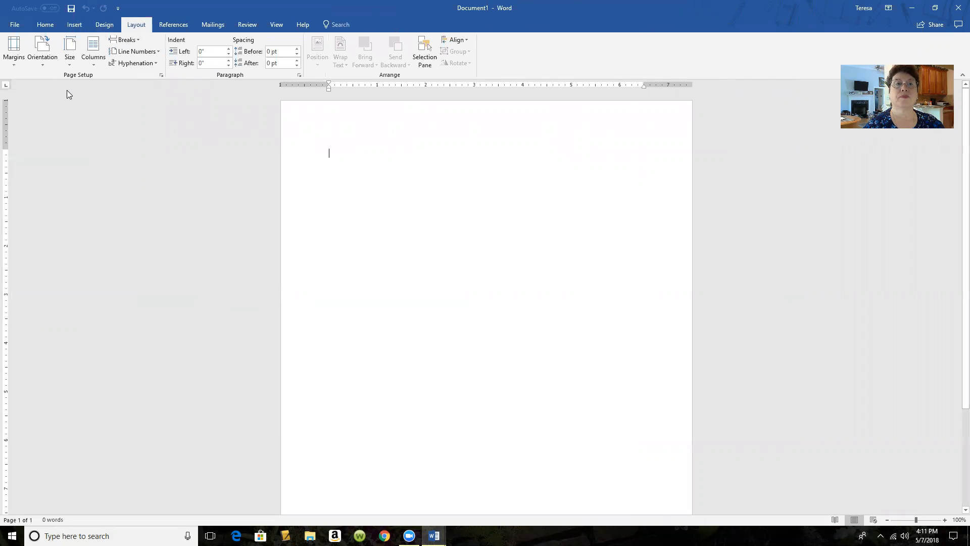
- Set double (2.0) line spacing and a 12-point font size
{"action": "left_click", "coordinate": [45, 24]}
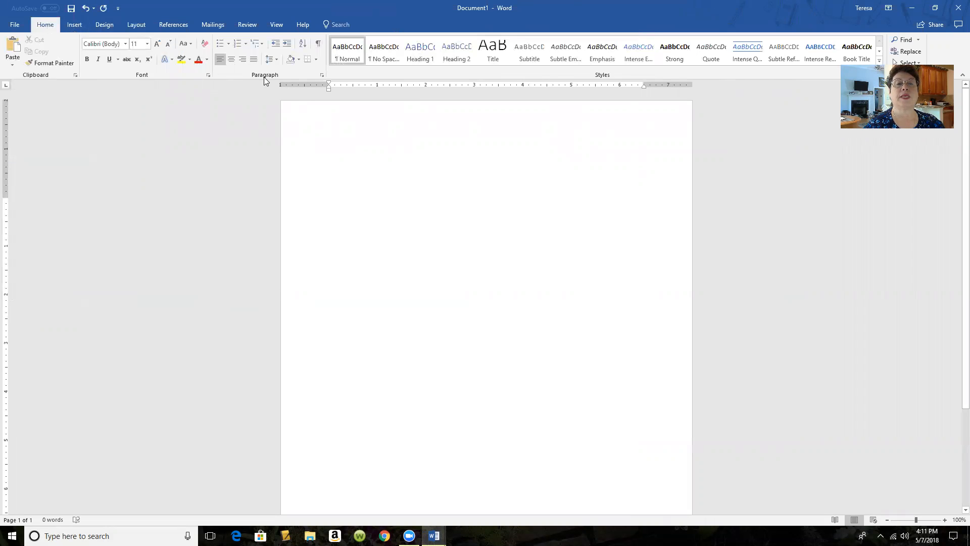
{"action": "left_click", "coordinate": [270, 59]}
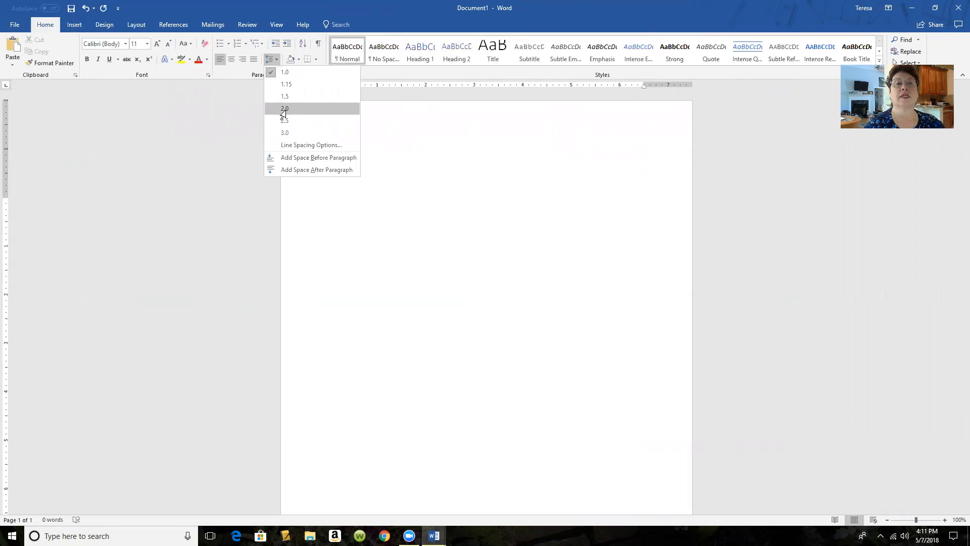
{"action": "left_click", "coordinate": [283, 112]}
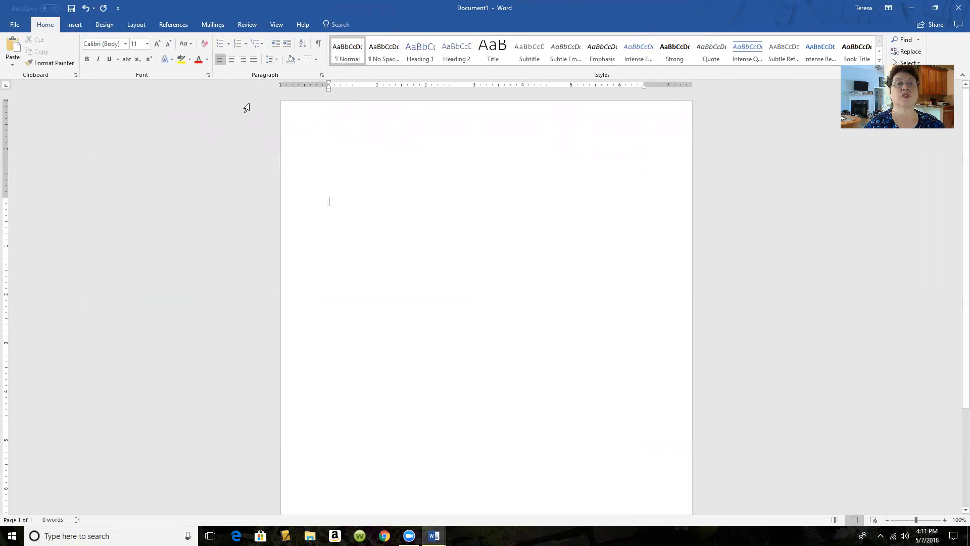
{"action": "left_click", "coordinate": [147, 44]}
{"action": "left_click", "coordinate": [135, 92]}
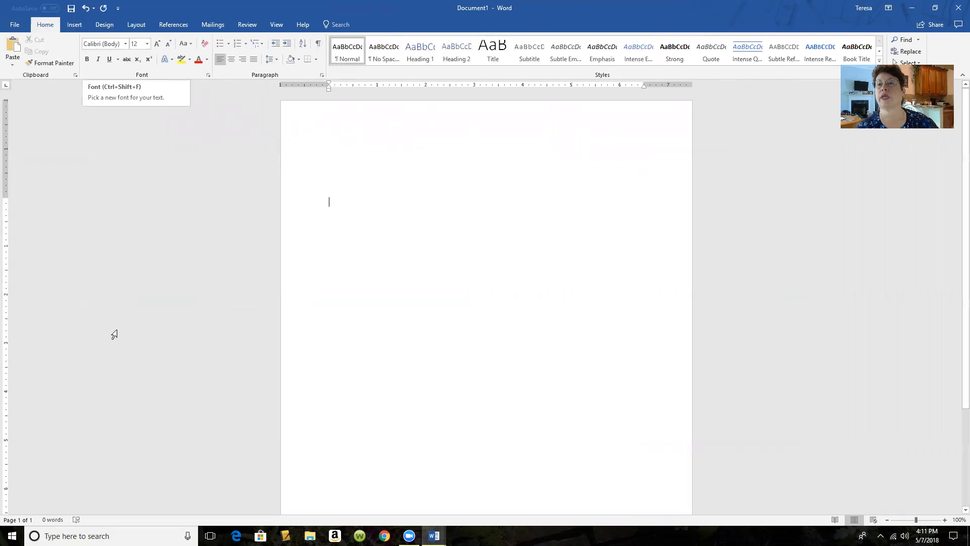
- Turn on centering and bold, then type the title 'FILE SHARING, LEGAL OT NOT?'
{"action": "left_click", "coordinate": [231, 59]}
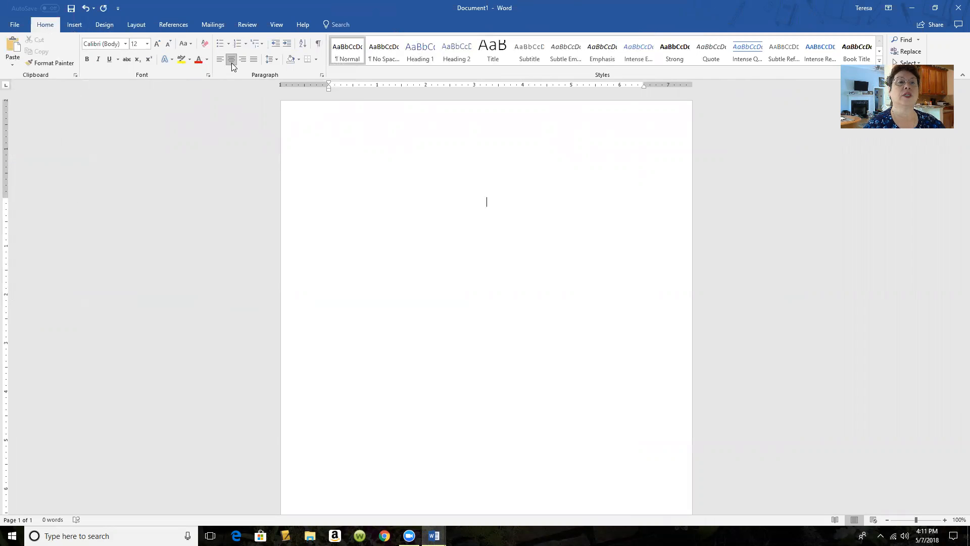
{"action": "left_click", "coordinate": [87, 59]}
{"action": "type", "text": "FILE "}
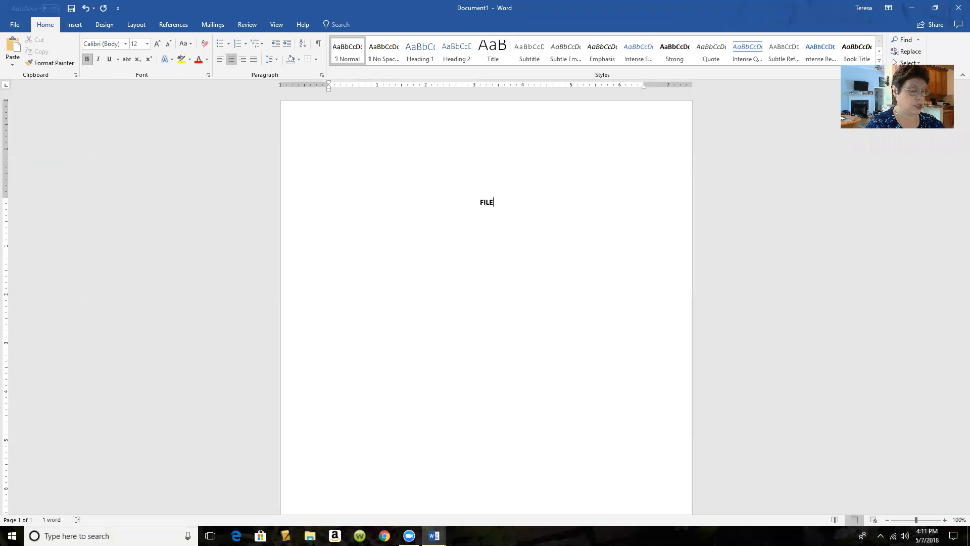
{"action": "type", "text": "SHARING"}
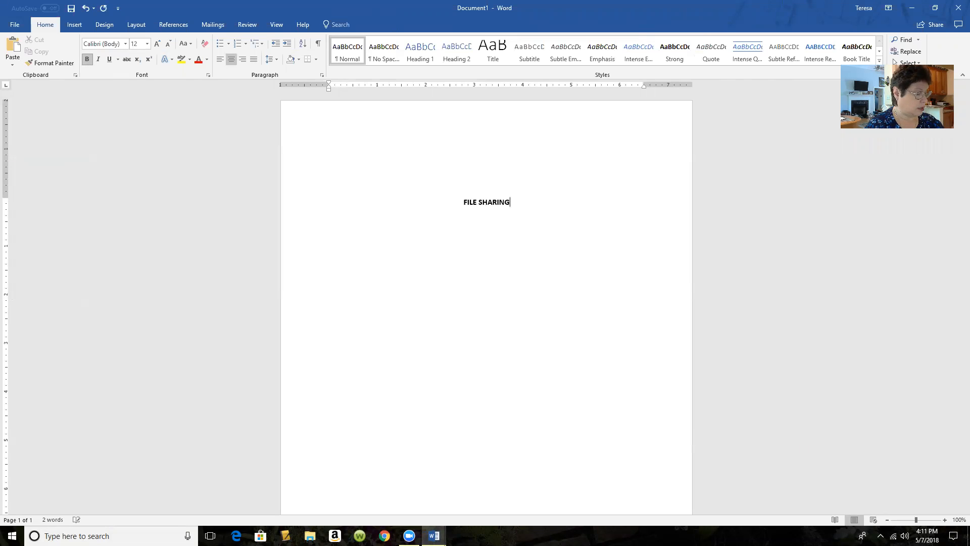
{"action": "type", "text": ", LE"}
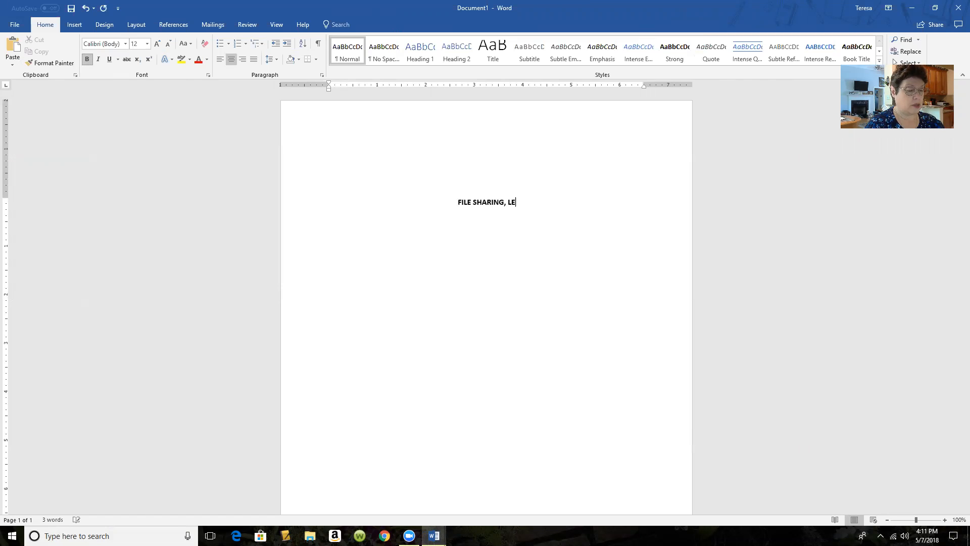
{"action": "type", "text": "GAL OT NOT?"}
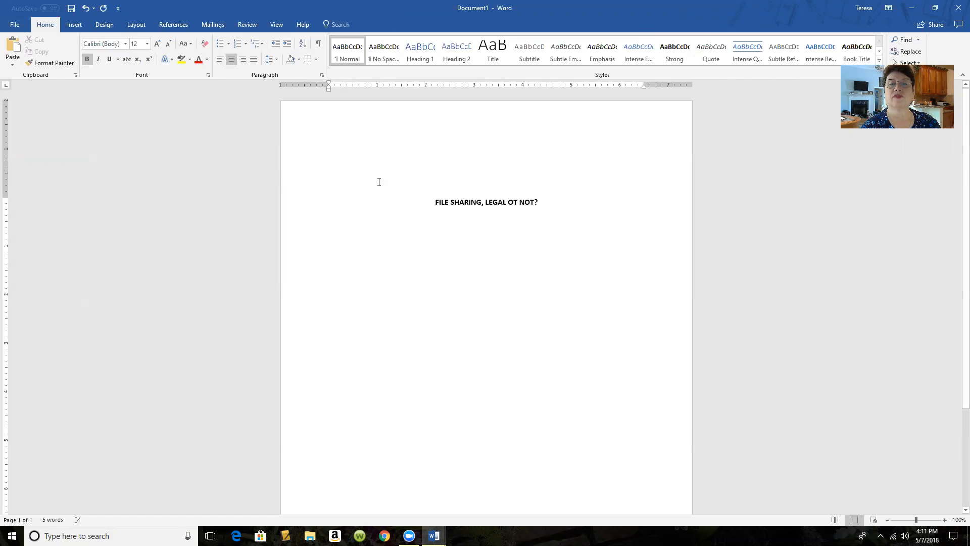
- Change the title font to Times New Roman and start a new line below it
{"action": "left_click_drag", "start_coordinate": [436, 202], "coordinate": [539, 202]}
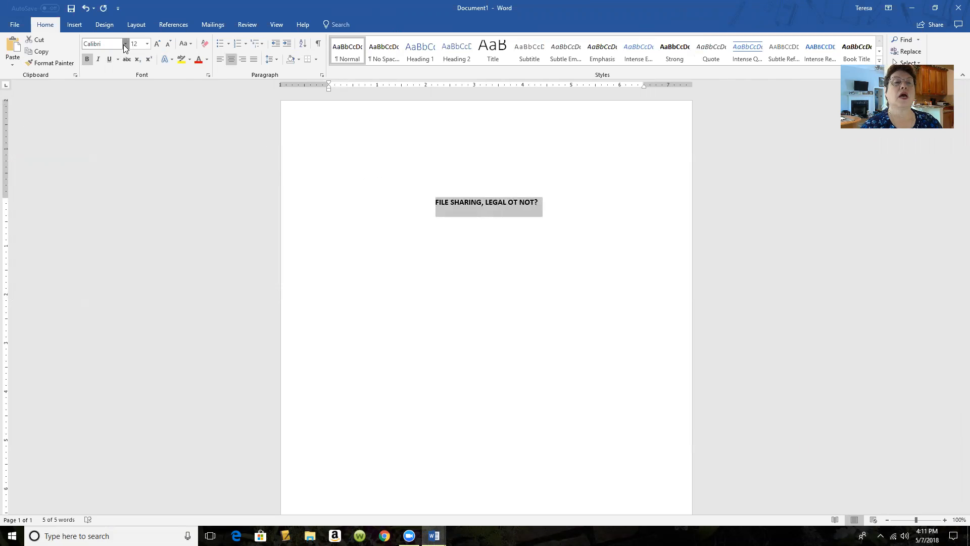
{"action": "left_click", "coordinate": [125, 44]}
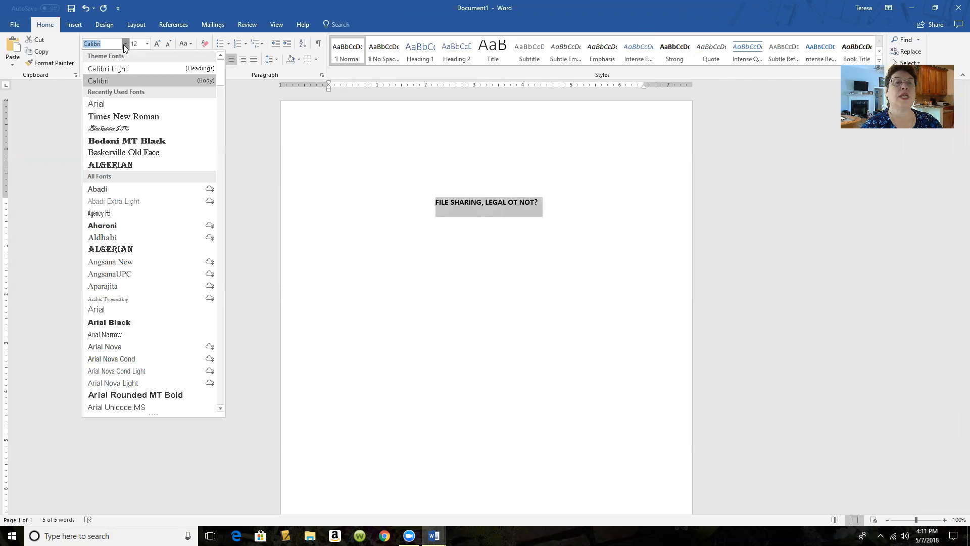
{"action": "left_click", "coordinate": [115, 117]}
{"action": "left_click", "coordinate": [535, 203]}
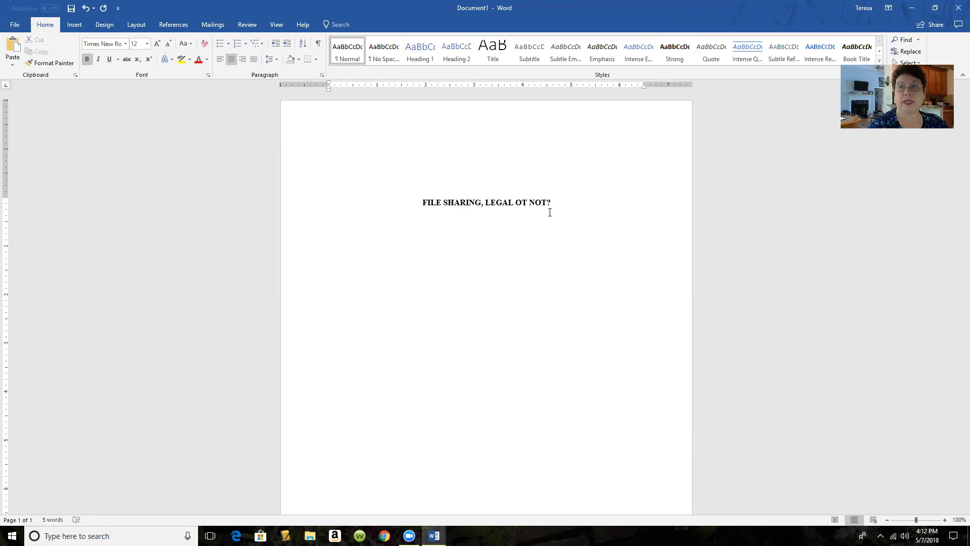
{"action": "key", "text": "Return"}
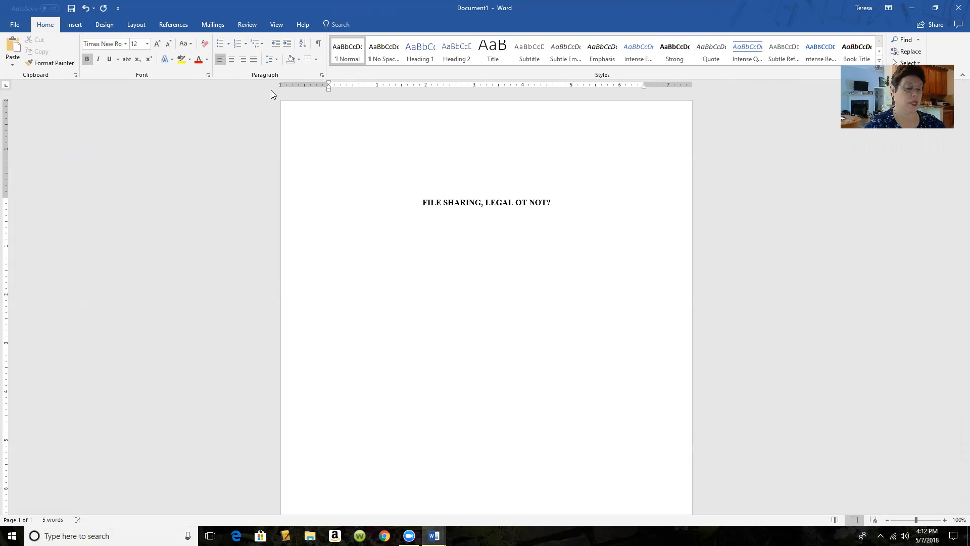
- Insert five paragraphs of sample text below the title with =rand()
{"action": "key", "text": "Tab"}
{"action": "type", "text": "=rand()"}
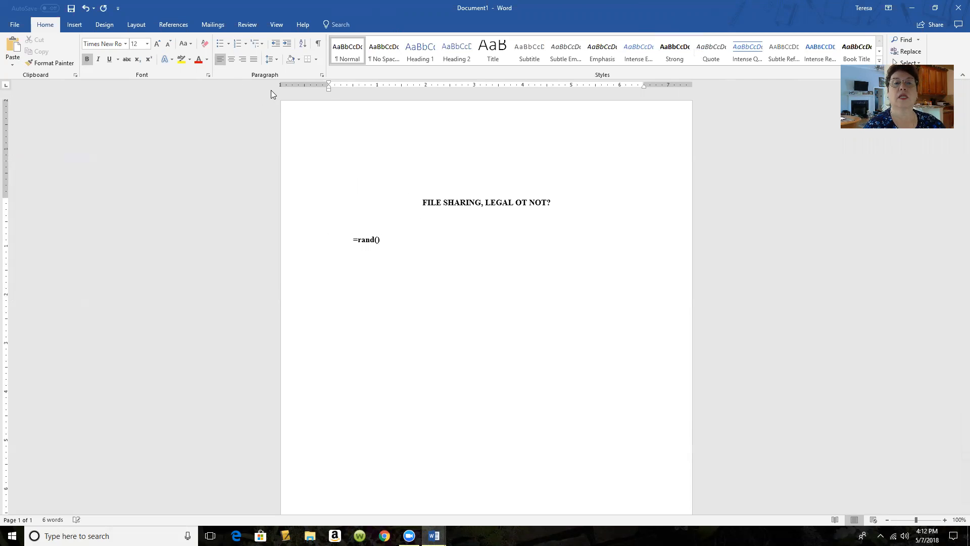
{"action": "key", "text": "Return"}
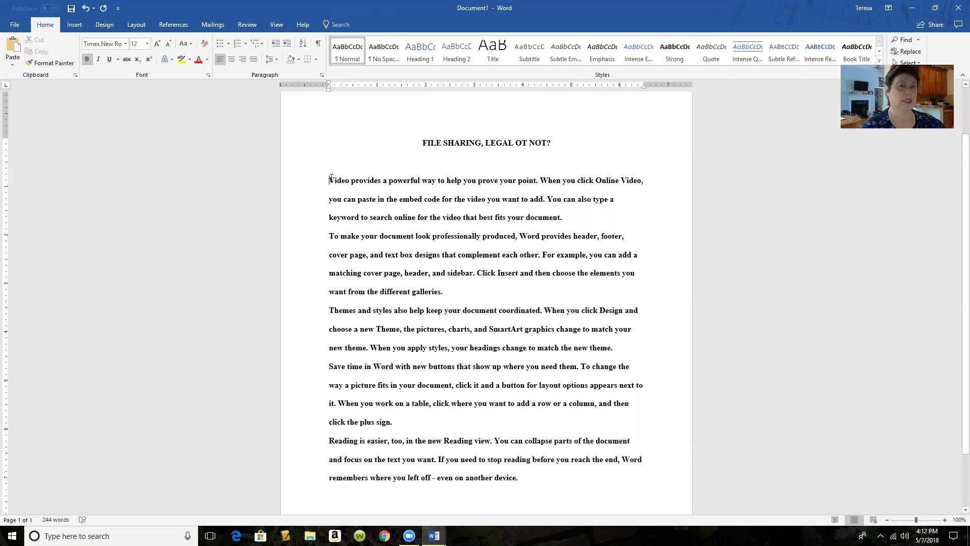
- Indent the first line of each of the five sample paragraphs with a tab
{"action": "left_click", "coordinate": [329, 180]}
{"action": "key", "text": "Tab"}
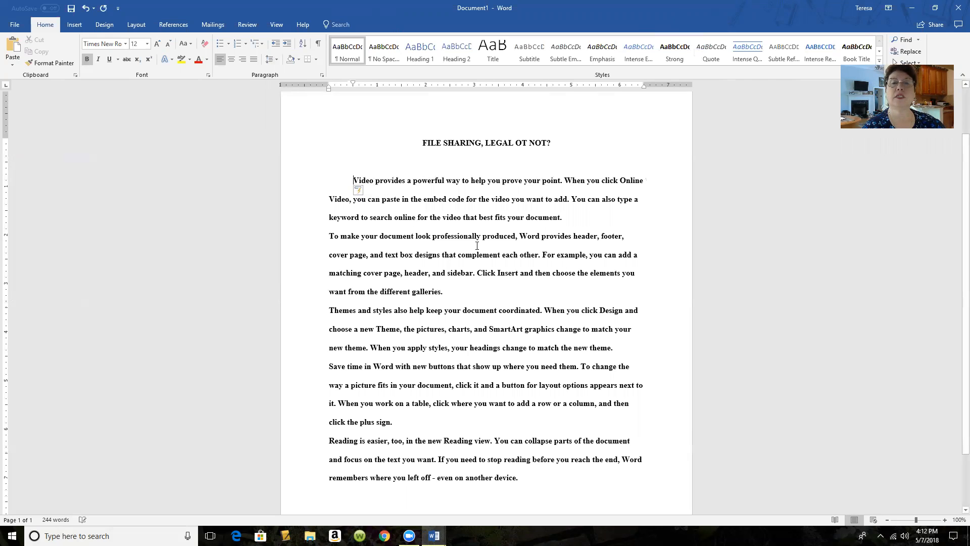
{"action": "left_click", "coordinate": [329, 236]}
{"action": "key", "text": "Tab"}
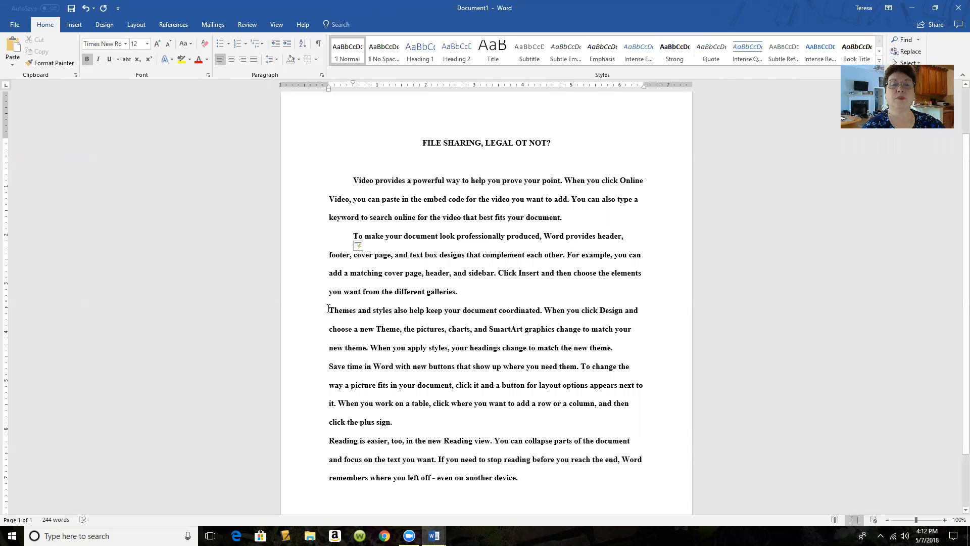
{"action": "left_click", "coordinate": [329, 311]}
{"action": "key", "text": "Tab"}
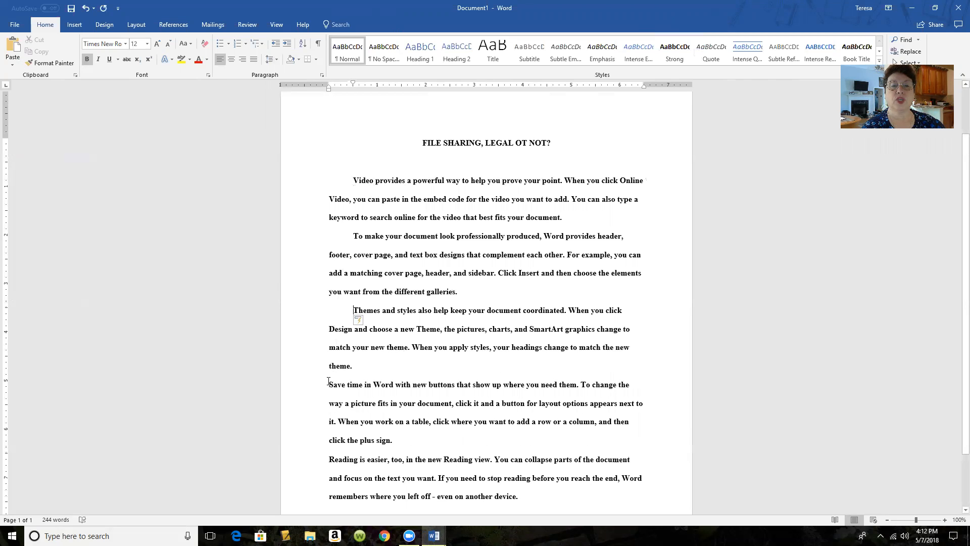
{"action": "left_click", "coordinate": [329, 384]}
{"action": "key", "text": "Tab"}
{"action": "left_click", "coordinate": [329, 459]}
{"action": "key", "text": "Tab"}
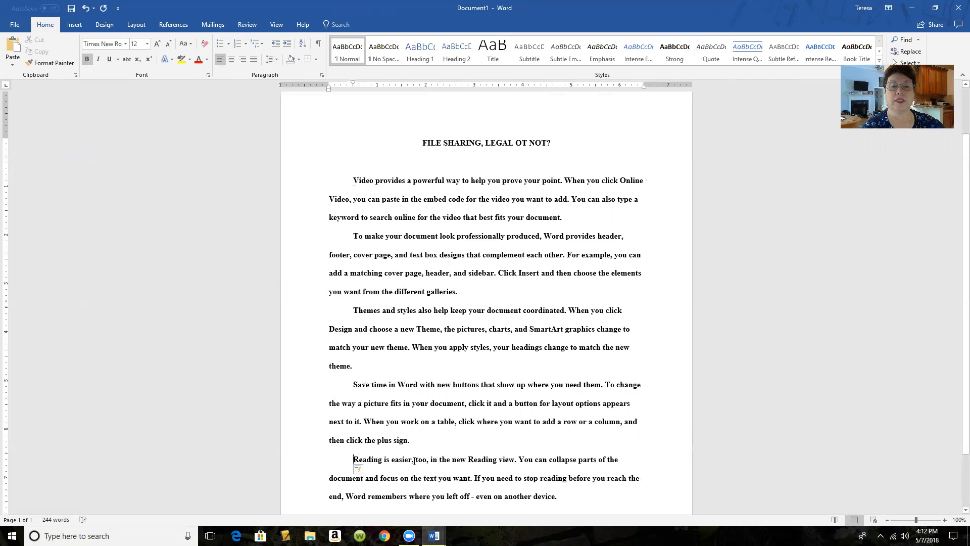
{"action": "scroll", "coordinate": [556, 430], "scroll_direction": "down", "scroll_amount": 3}
- Insert a page break after the last paragraph and add sample text with =rand() on page 2
{"action": "left_click", "coordinate": [573, 430]}
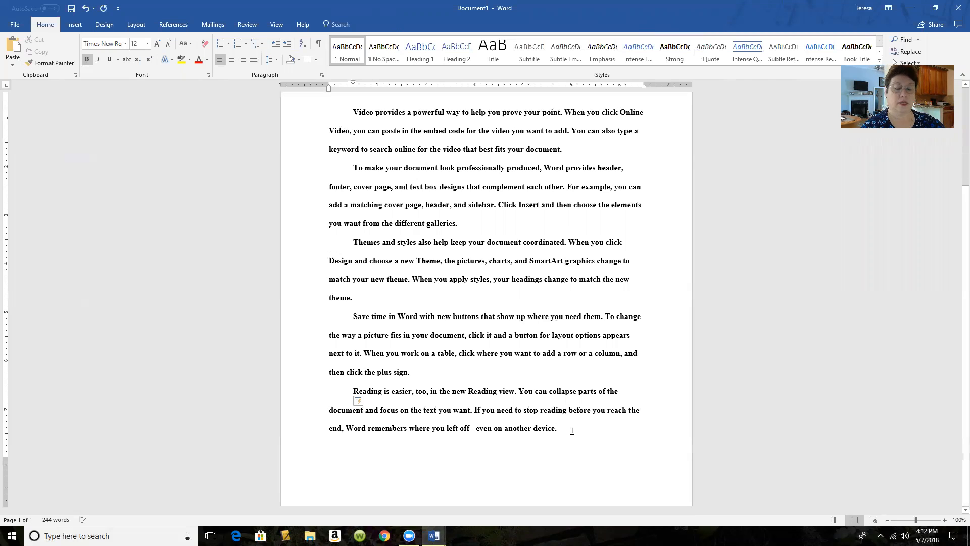
{"action": "key", "text": "ctrl+Return"}
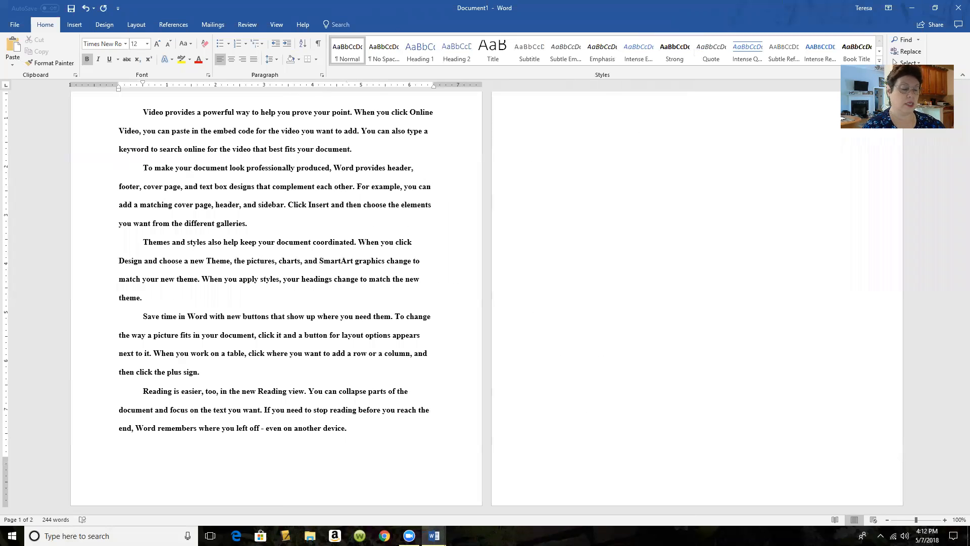
{"action": "type", "text": "=r"}
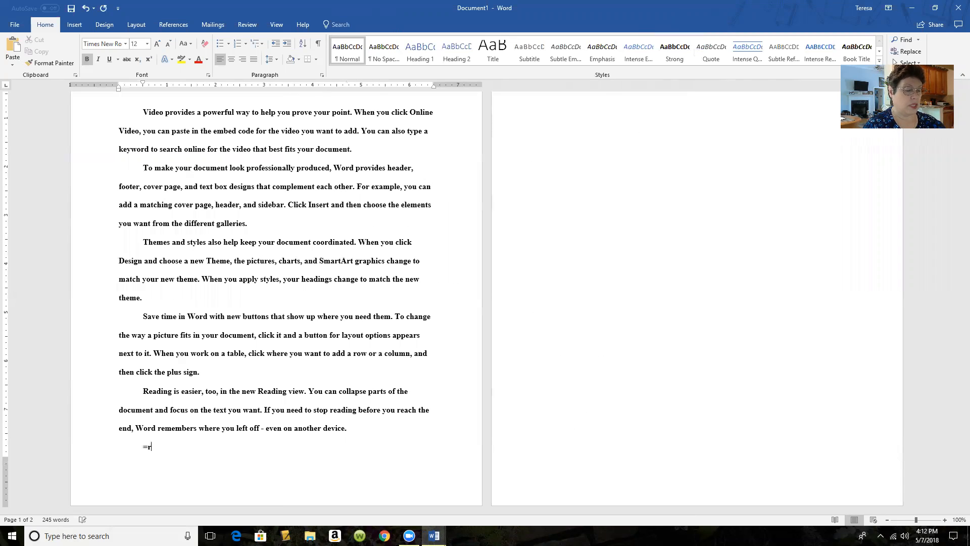
{"action": "type", "text": "and()"}
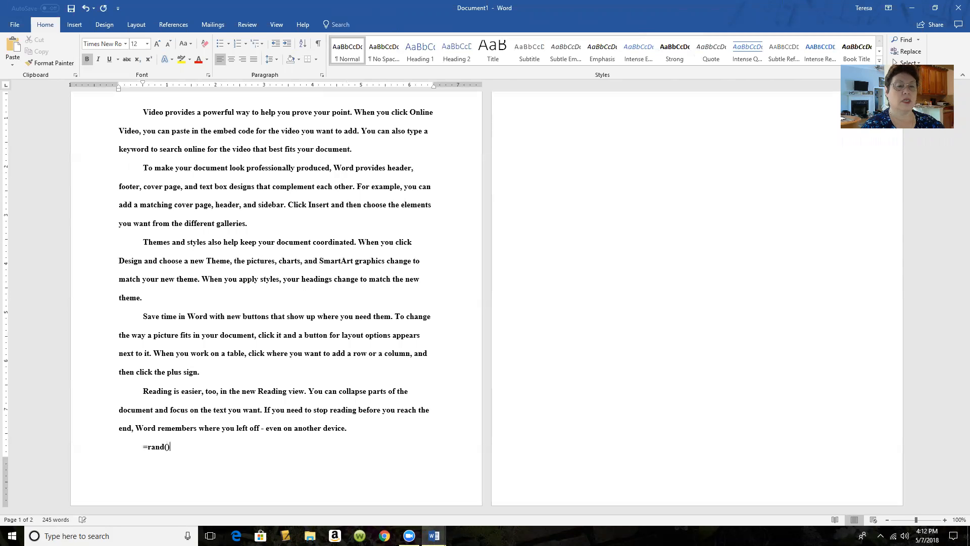
{"action": "key", "text": "Return"}
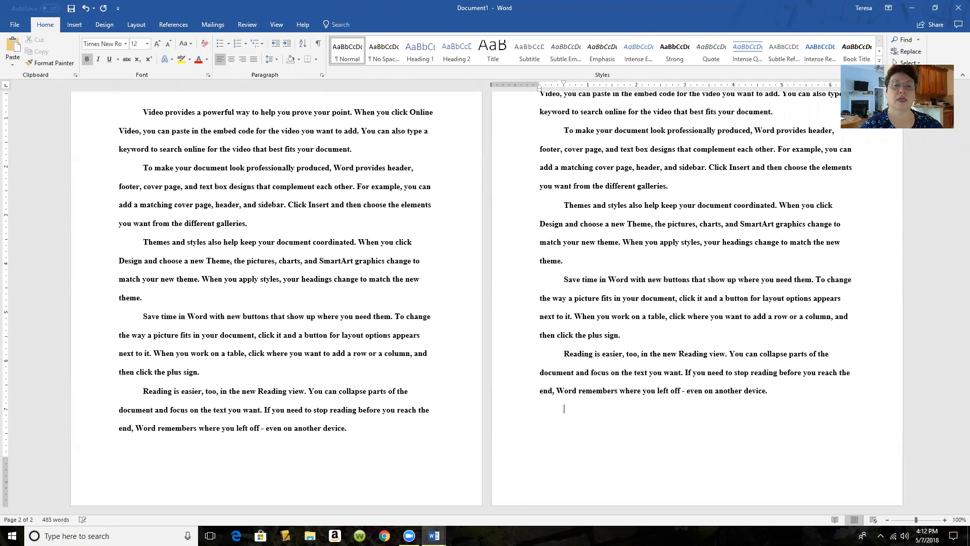
- Delete the extra sample paragraphs, keeping only the 'Video provides' paragraph on page 2
{"action": "scroll", "coordinate": [581, 419], "scroll_direction": "up", "scroll_amount": 3}
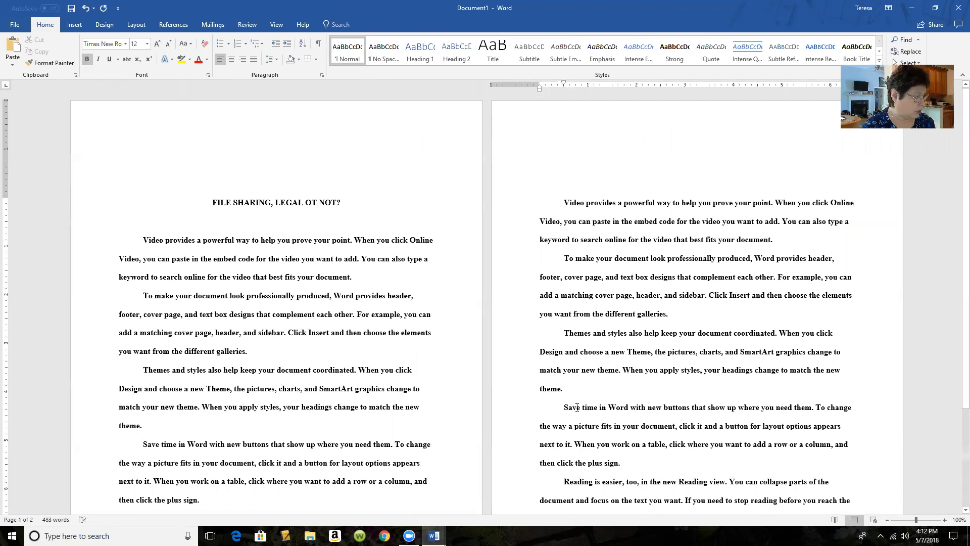
{"action": "left_click_drag", "start_coordinate": [564, 258], "coordinate": [834, 486]}
{"action": "key", "text": "Delete"}
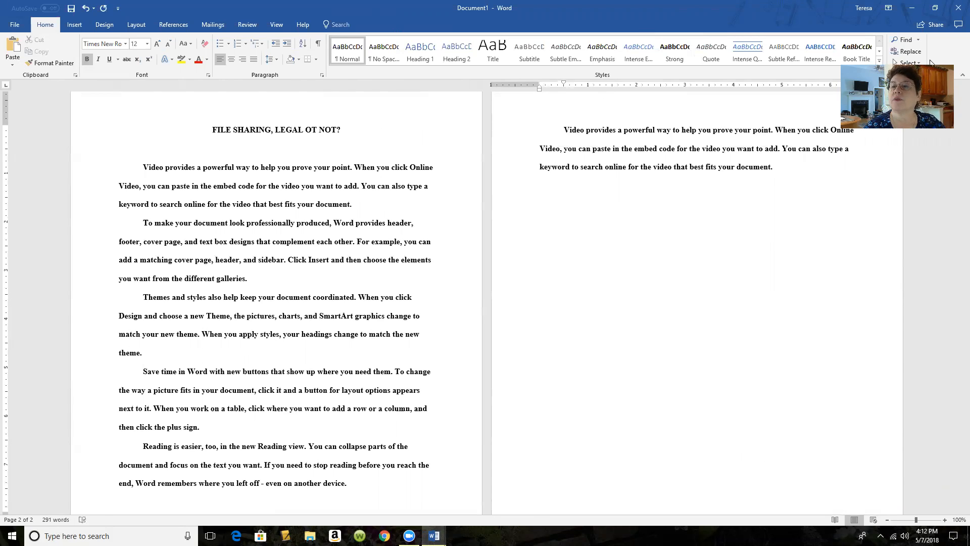
{"action": "scroll", "coordinate": [580, 277], "scroll_direction": "up", "scroll_amount": 2}
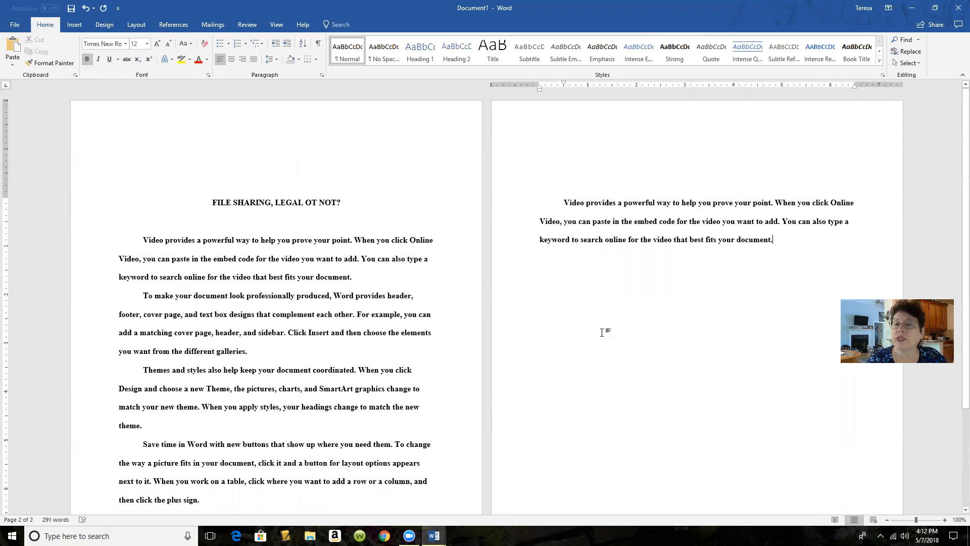
- In Page Setup, set a 1-inch top margin applied from page 2 forward
{"action": "left_click_drag", "start_coordinate": [565, 199], "coordinate": [800, 238]}
{"action": "left_click", "coordinate": [750, 277]}
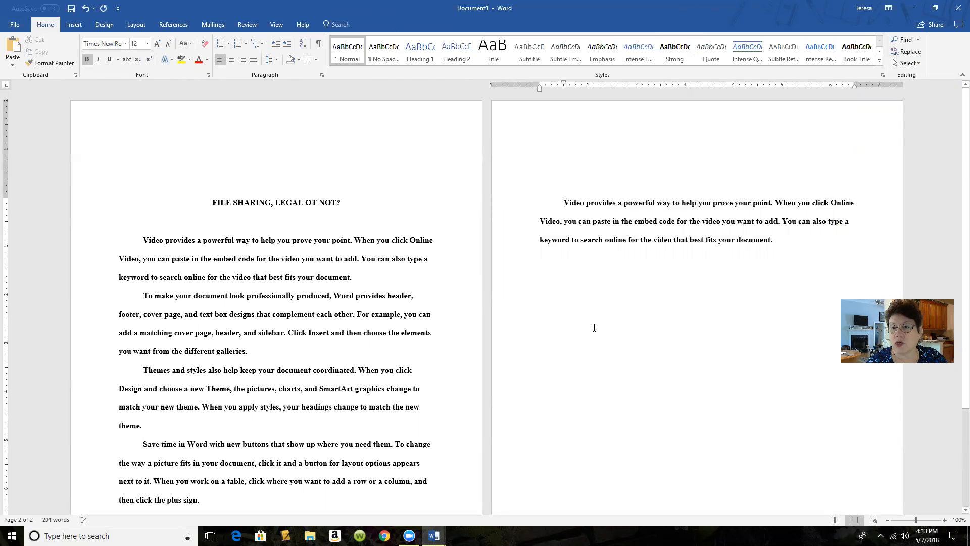
{"action": "left_click", "coordinate": [137, 26]}
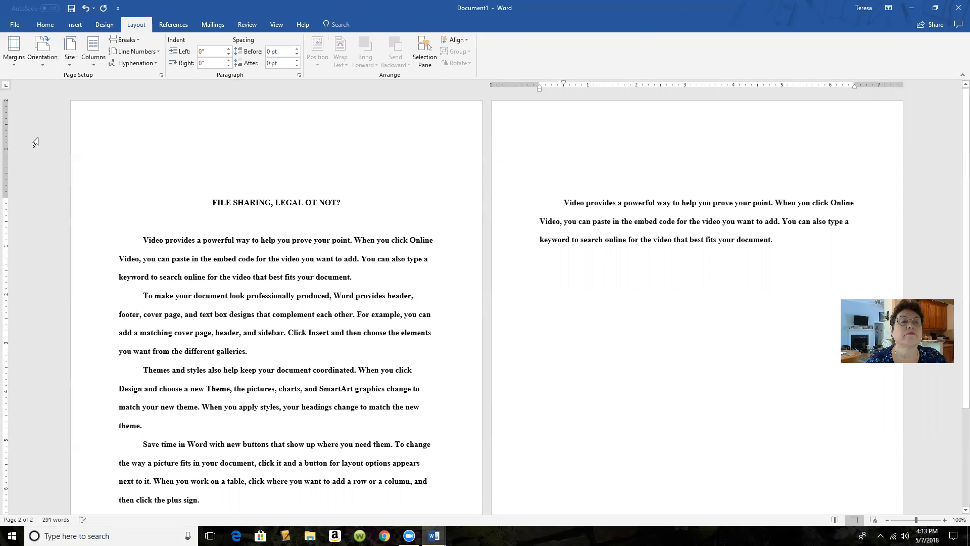
{"action": "left_click", "coordinate": [161, 75]}
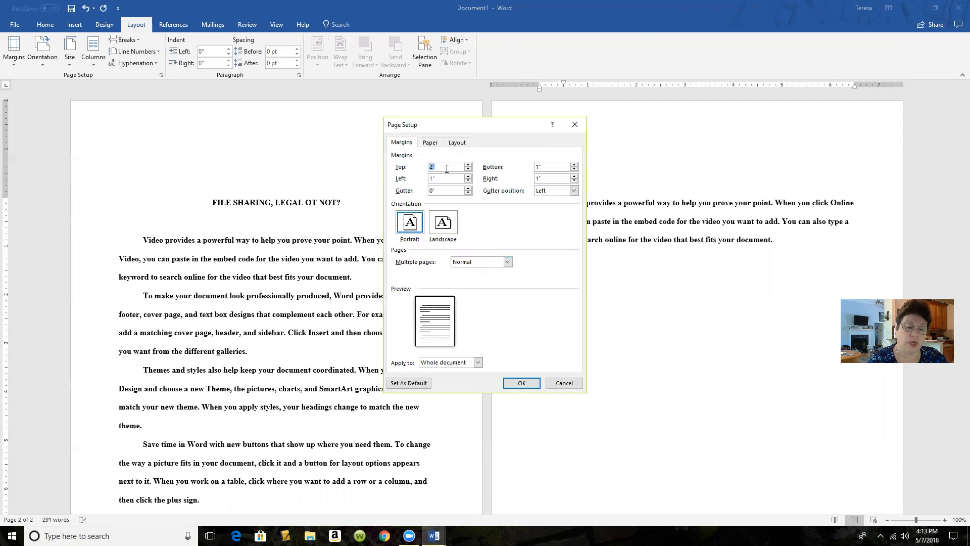
{"action": "type", "text": "1"}
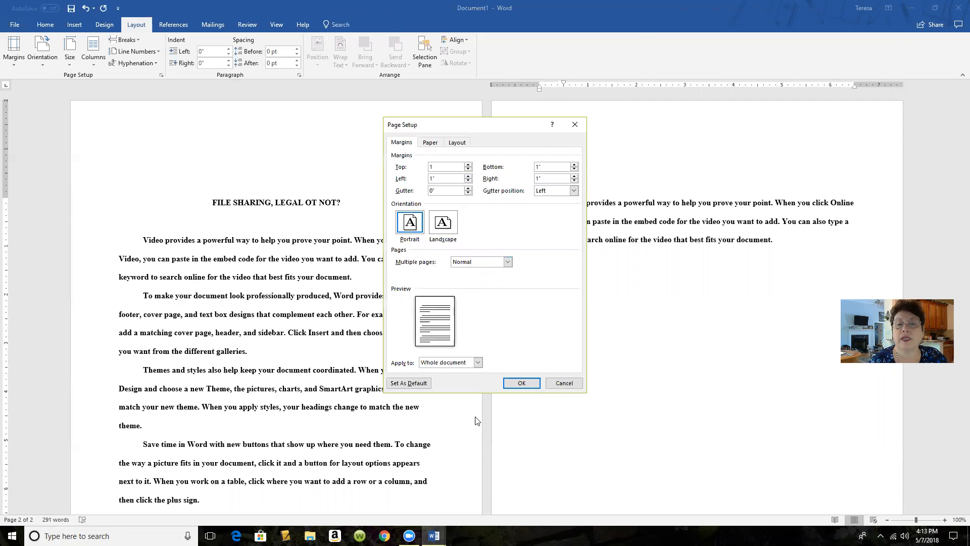
{"action": "left_click", "coordinate": [477, 362]}
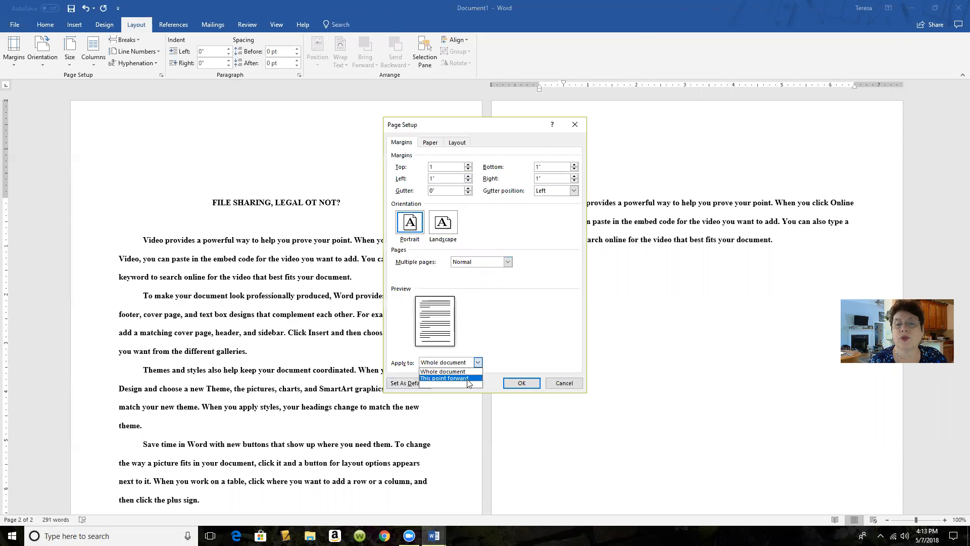
{"action": "left_click", "coordinate": [444, 378]}
{"action": "left_click", "coordinate": [520, 383]}
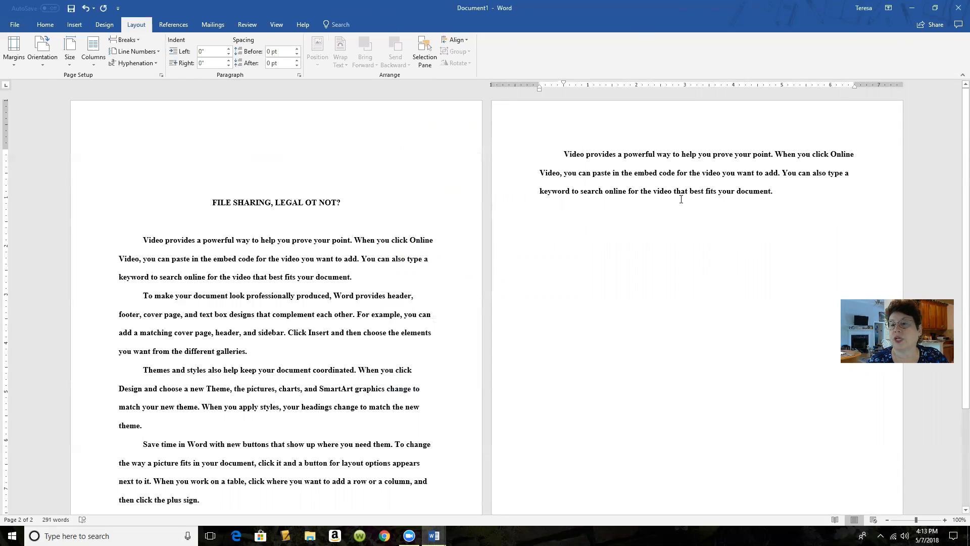
- Type the author's name in the footer, then open the page header for editing
{"action": "scroll", "coordinate": [669, 218], "scroll_direction": "down", "scroll_amount": 5}
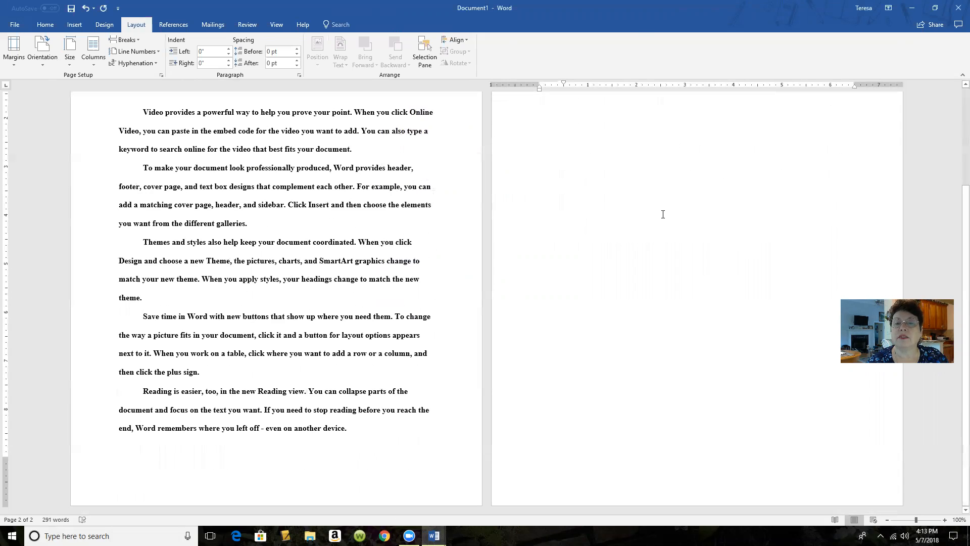
{"action": "double_click", "coordinate": [207, 493]}
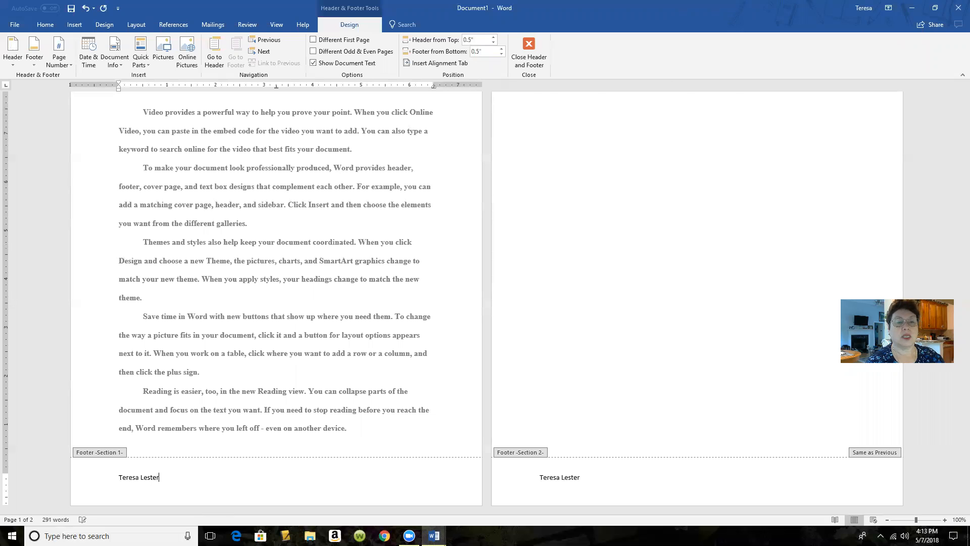
{"action": "double_click", "coordinate": [431, 288]}
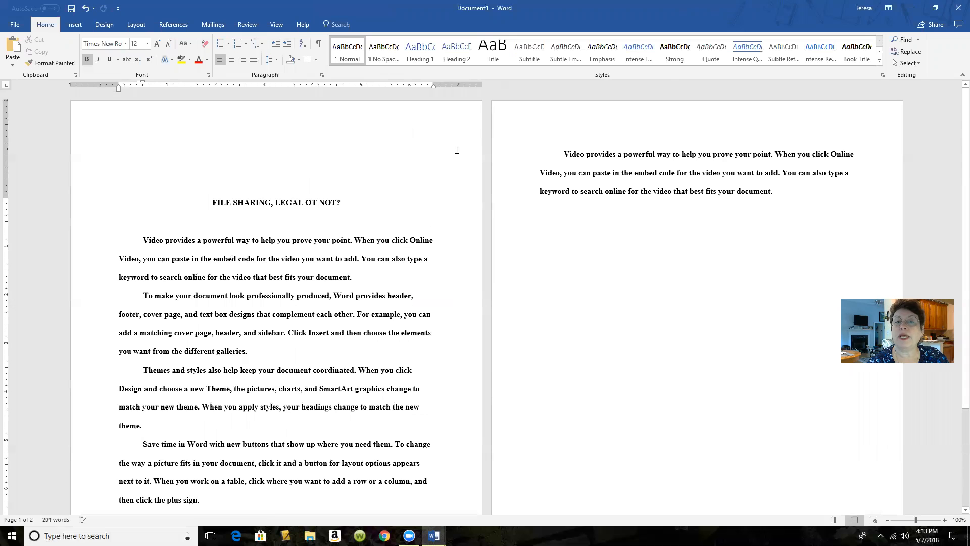
{"action": "double_click", "coordinate": [466, 114]}
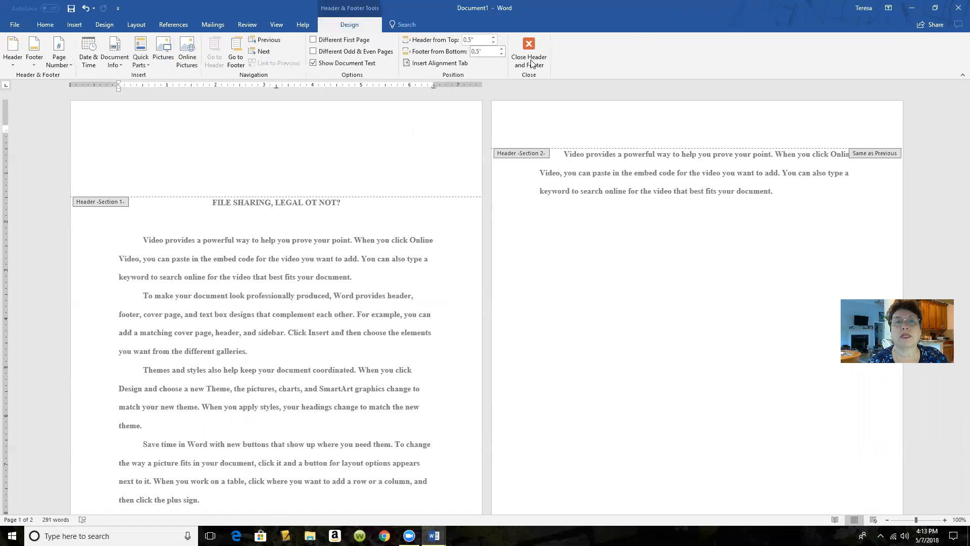
- Insert Plain Number 3 page numbers at the top right of the header
{"action": "left_click", "coordinate": [72, 62]}
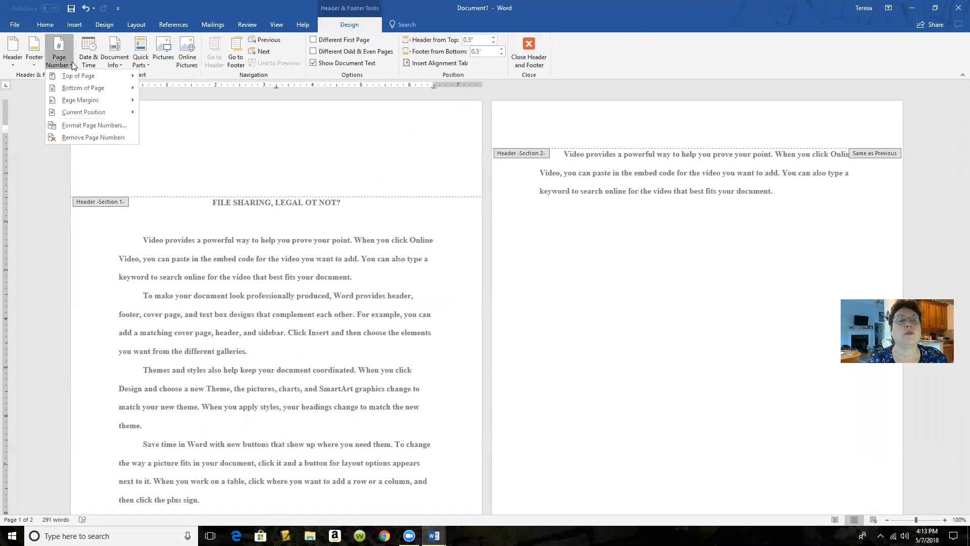
{"action": "mouse_move", "coordinate": [76, 77]}
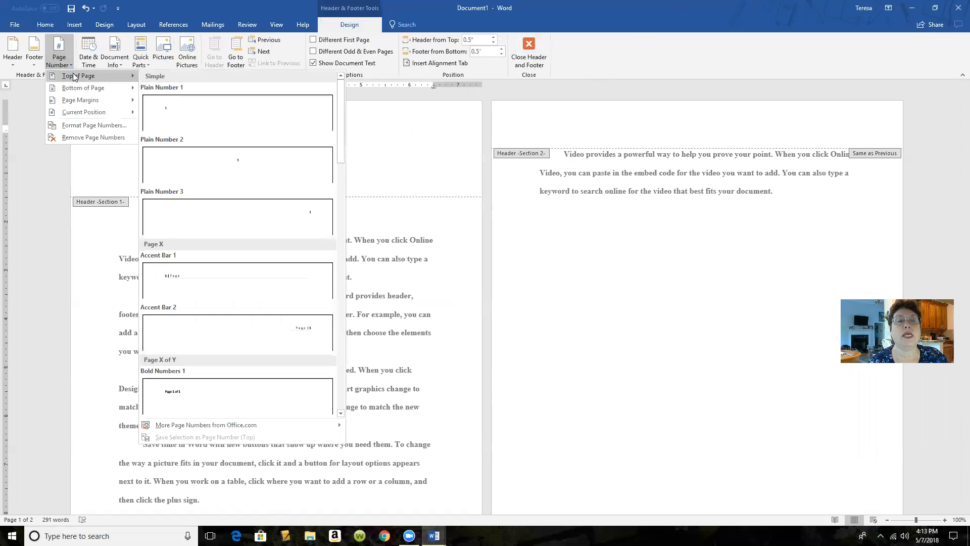
{"action": "left_click", "coordinate": [323, 223]}
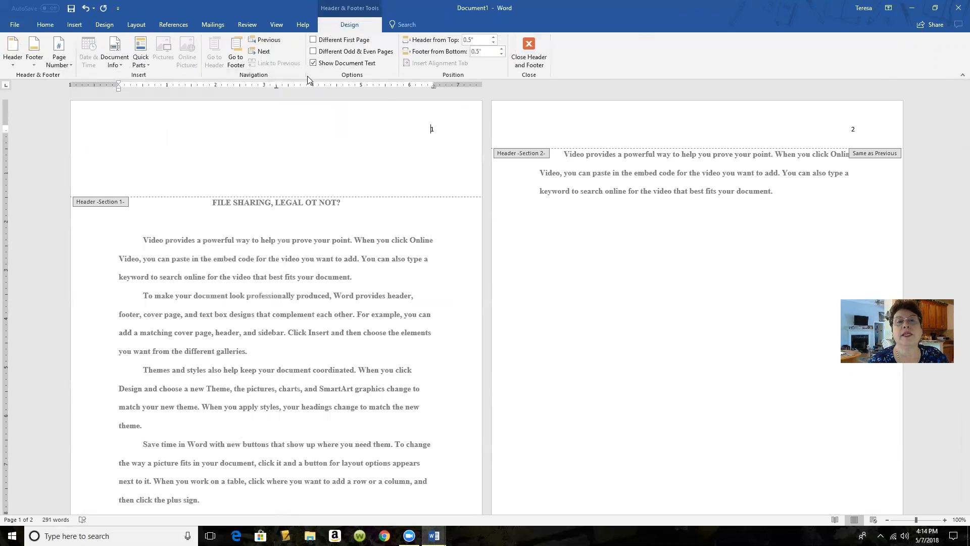
- Enable Different First Page to hide page 1's number and footer, and exit the header/footer
{"action": "left_click", "coordinate": [312, 40]}
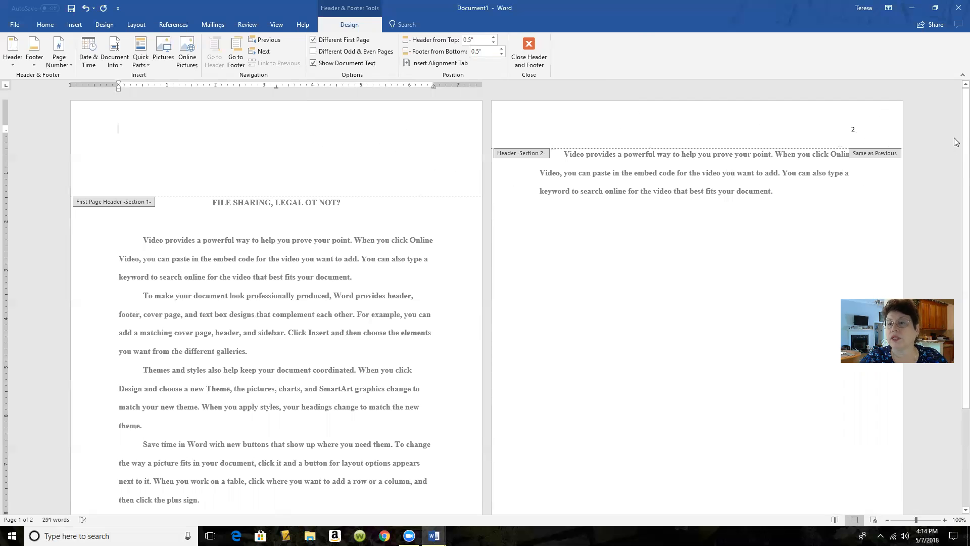
{"action": "left_click_drag", "start_coordinate": [964, 146], "coordinate": [951, 260]}
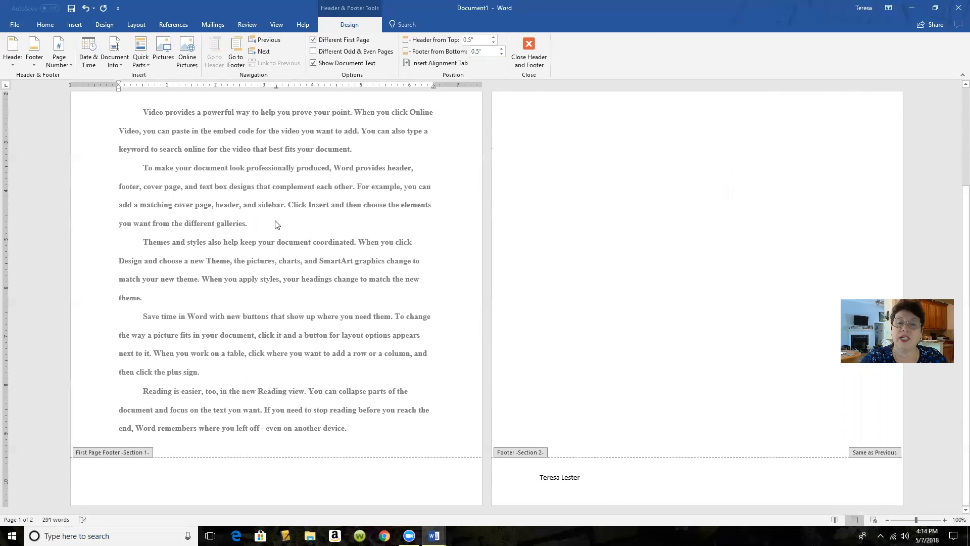
{"action": "double_click", "coordinate": [449, 260]}
- Close the document without saving
{"action": "scroll", "coordinate": [659, 282], "scroll_direction": "up", "scroll_amount": 3}
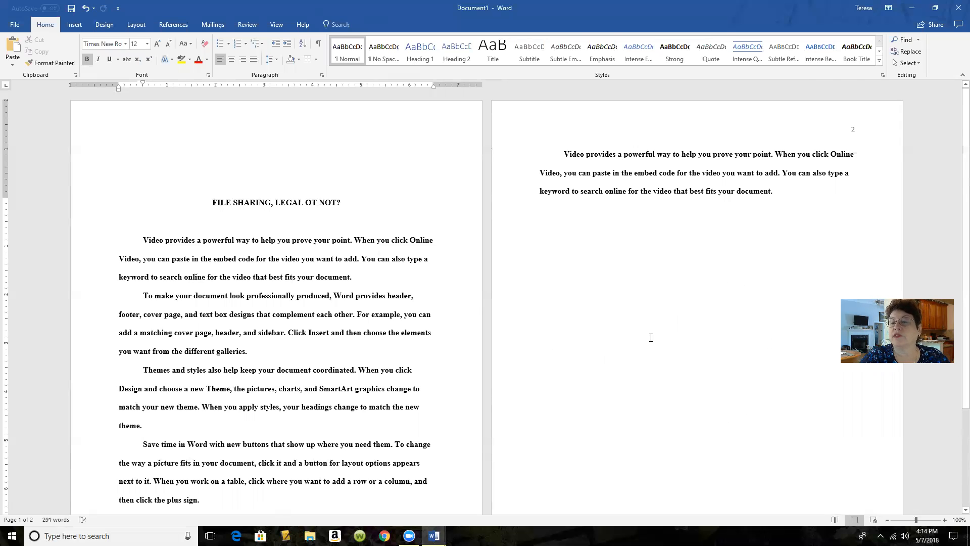
{"action": "left_click", "coordinate": [955, 10]}
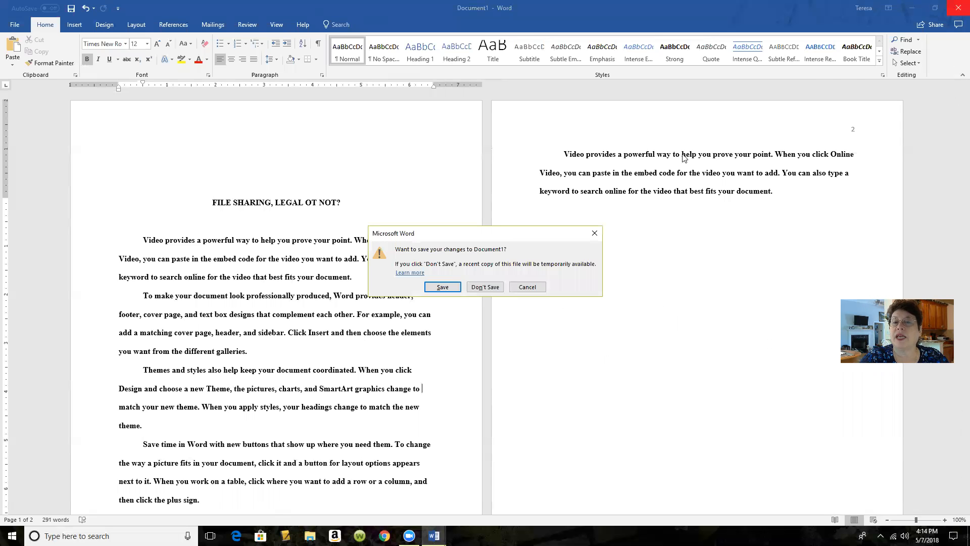
{"action": "left_click", "coordinate": [486, 287]}
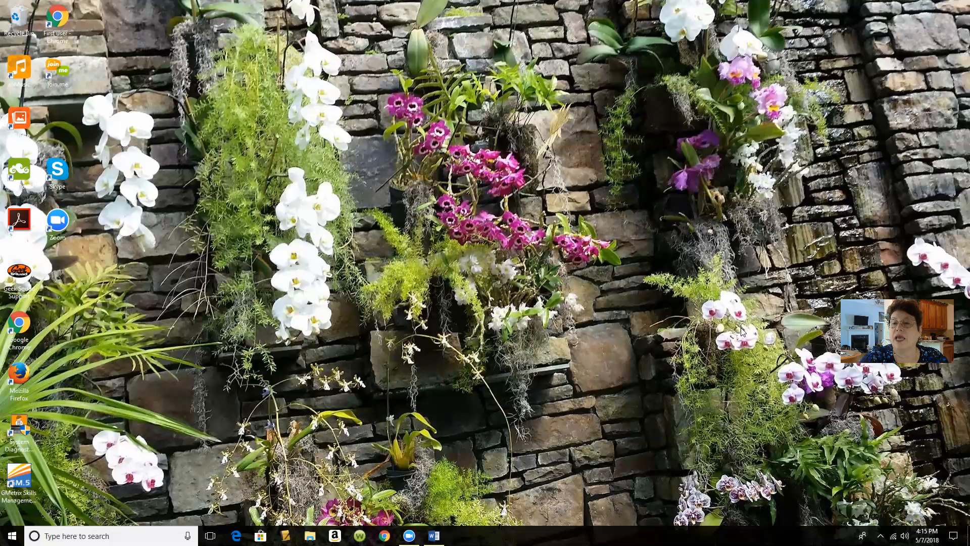